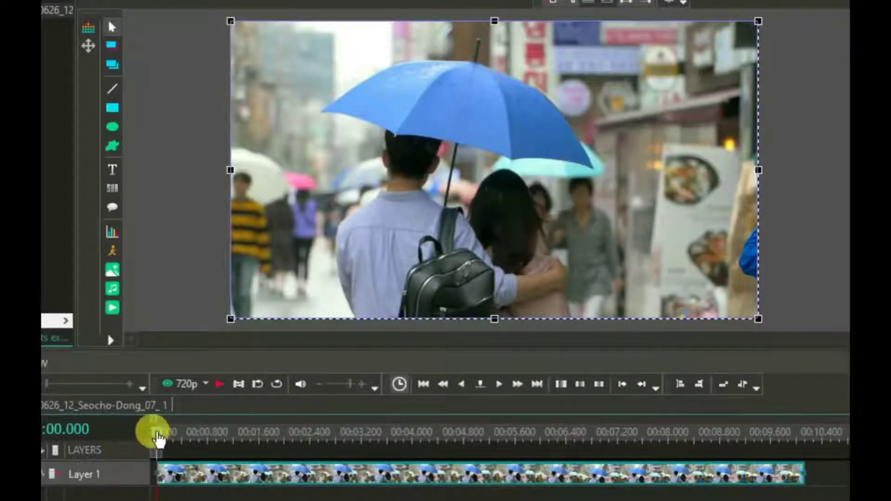
- Move the playhead to 00:01.666 on the rainy-street clip, where the zoom begins
drag(158, 436, 263, 434)
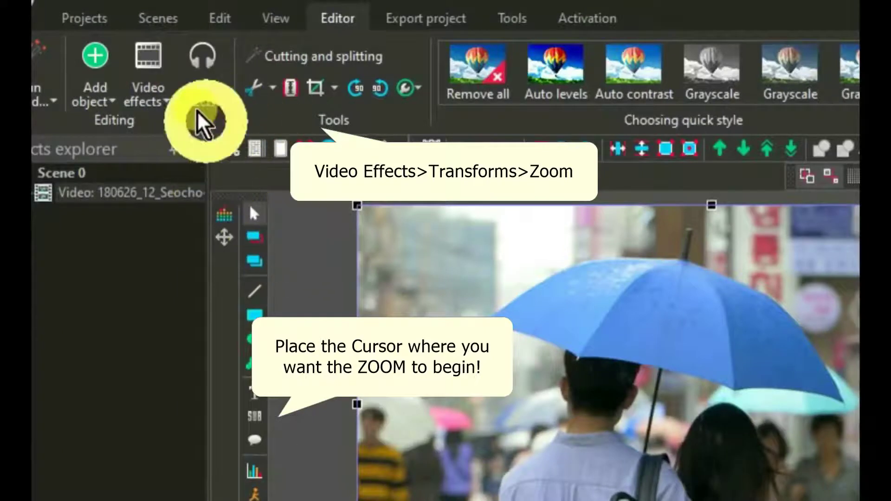
- Apply the Transforms > Zoom video effect to the street clip
click(142, 74)
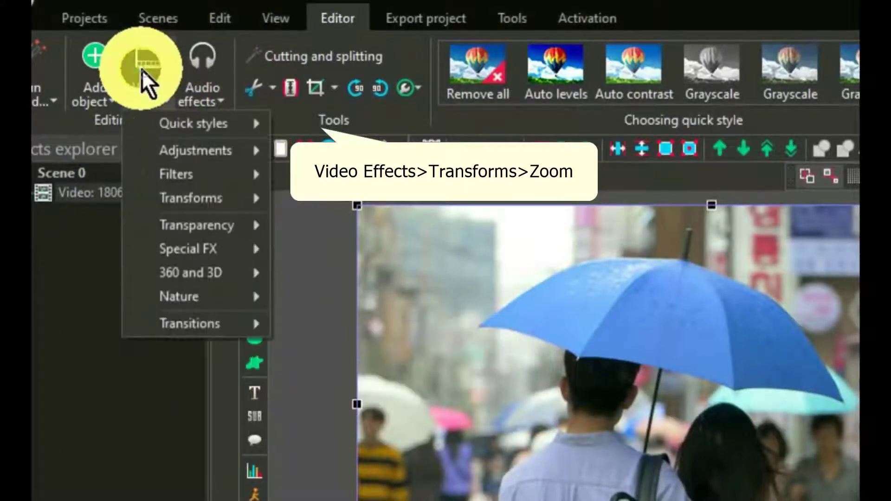
mouse_move(204, 204)
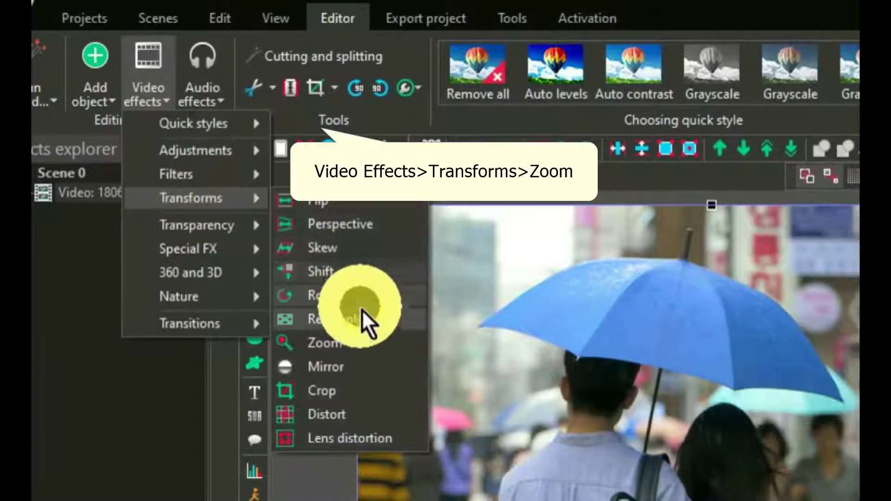
click(363, 347)
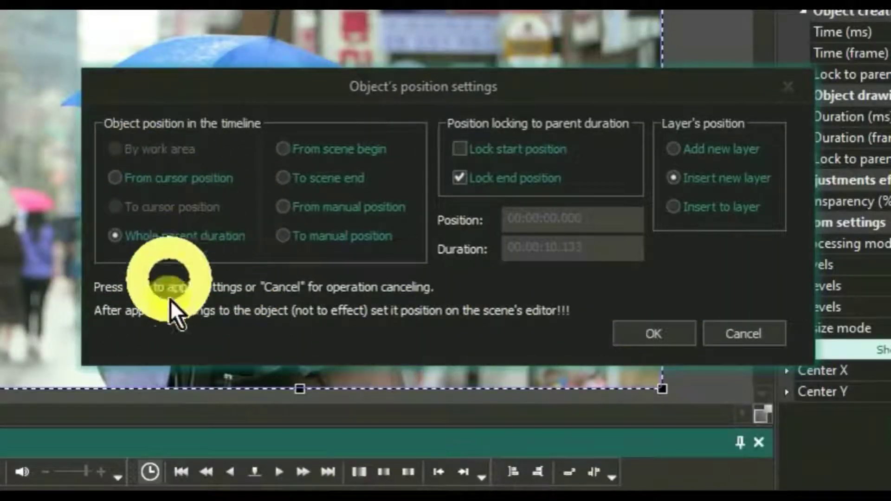
- Accept the position settings, set Zoom 1 Levels to 100; 200, and copy that value
click(654, 333)
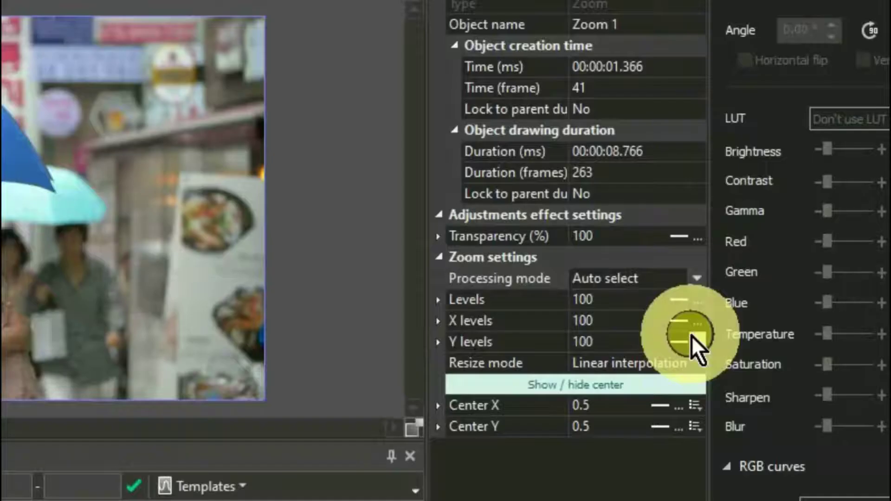
click(676, 296)
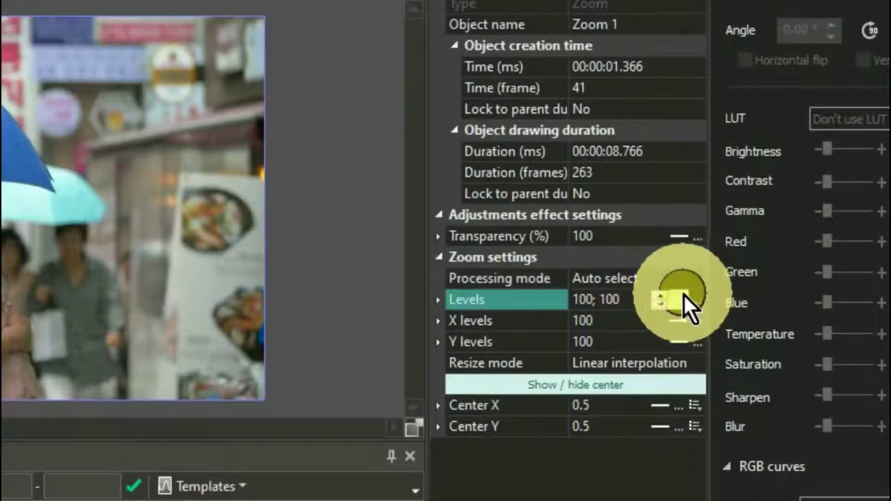
click(682, 294)
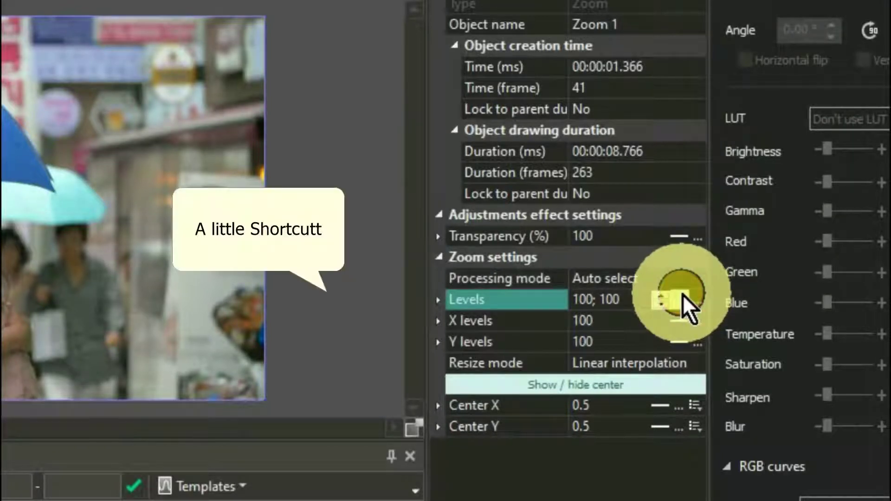
click(622, 301)
double_click(610, 301)
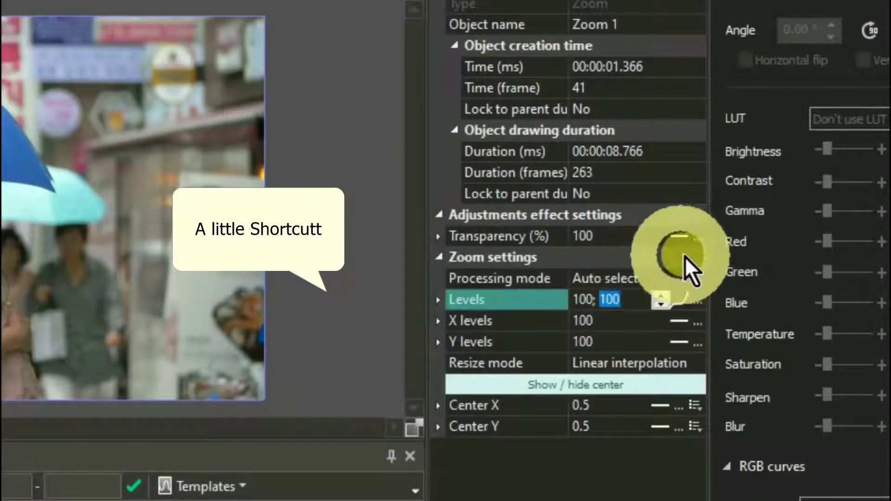
text(2)
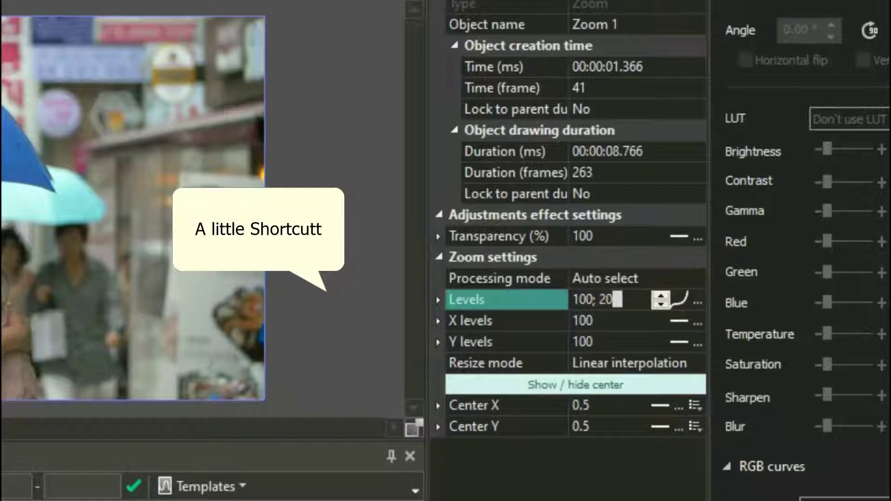
text(00)
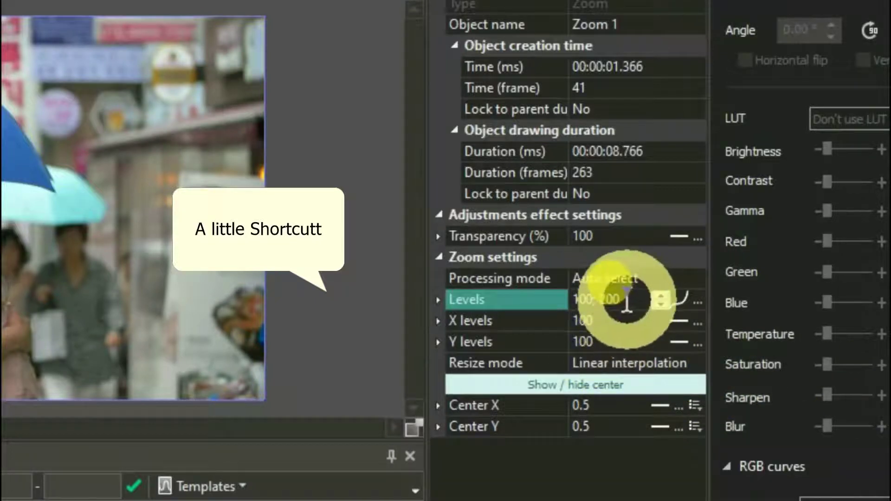
click(612, 299)
double_click(612, 300)
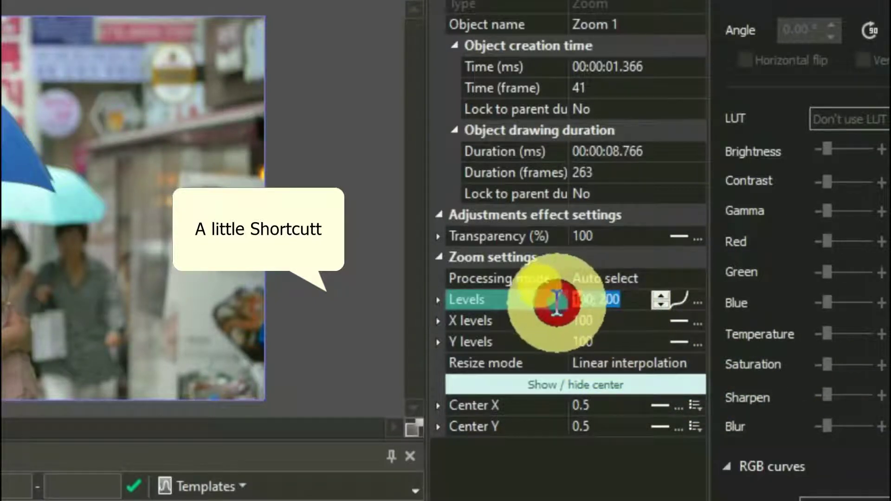
right_click(596, 301)
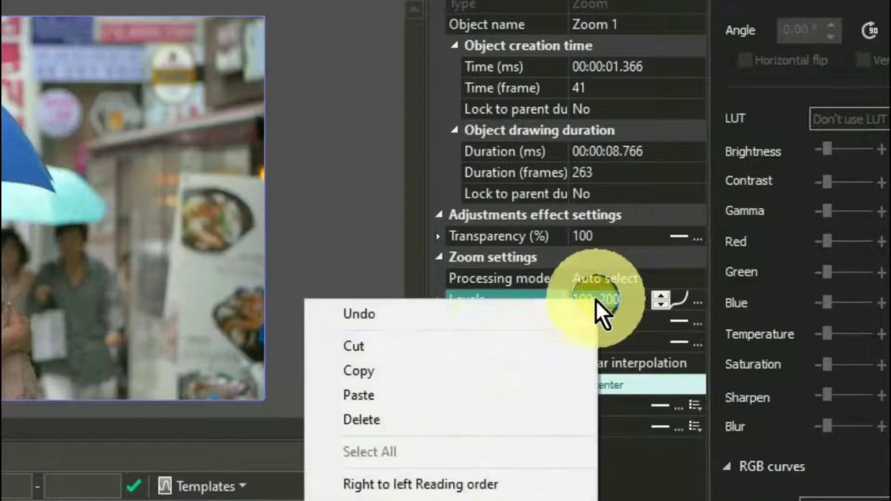
click(406, 371)
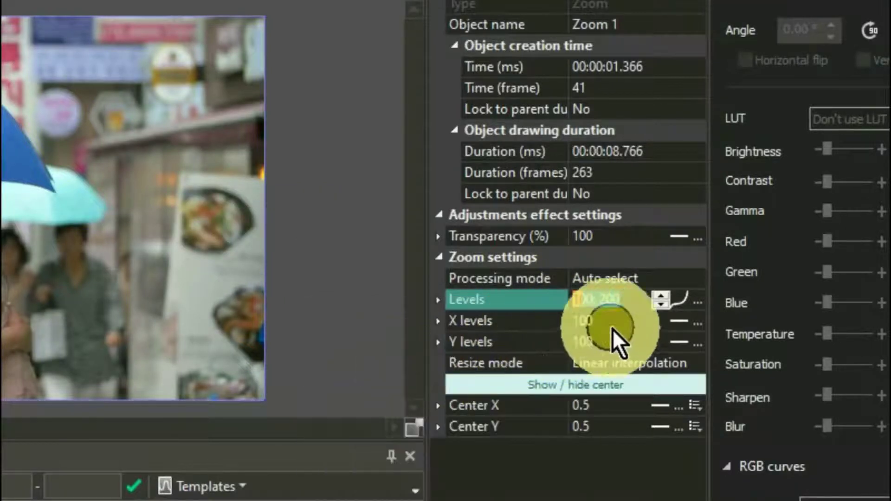
- Paste 100; 200 into both X levels and Y levels
click(612, 325)
click(582, 321)
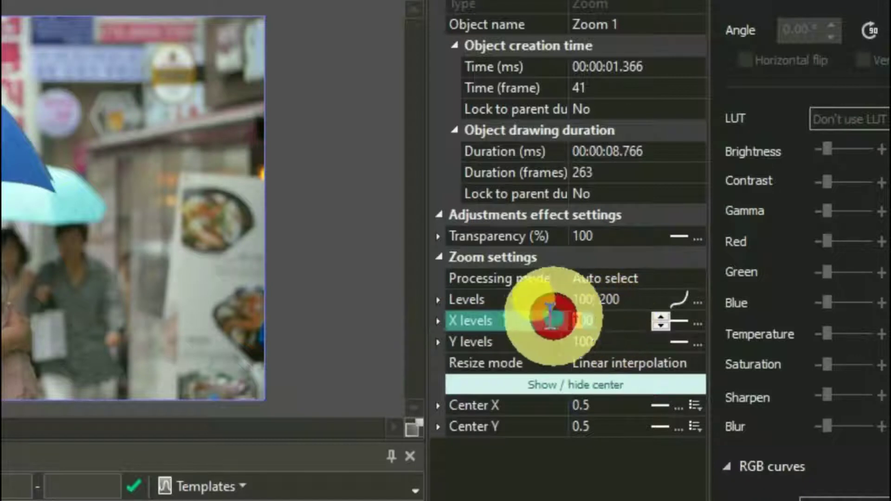
double_click(584, 321)
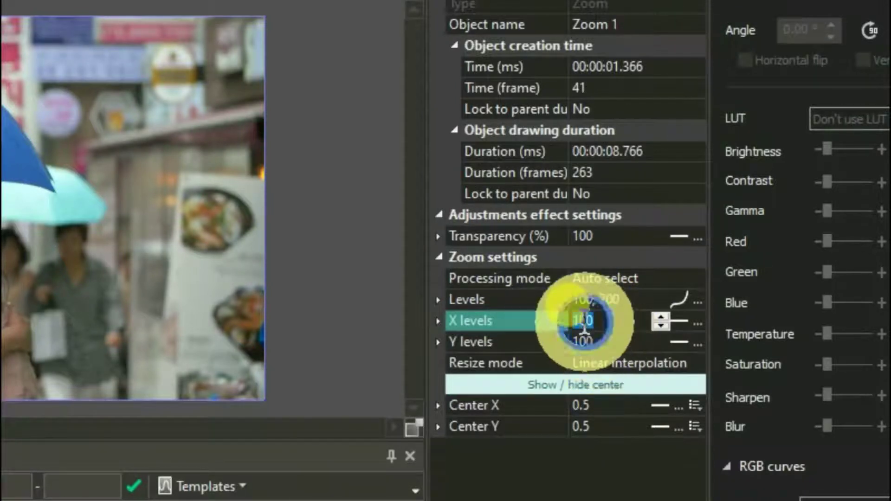
right_click(584, 325)
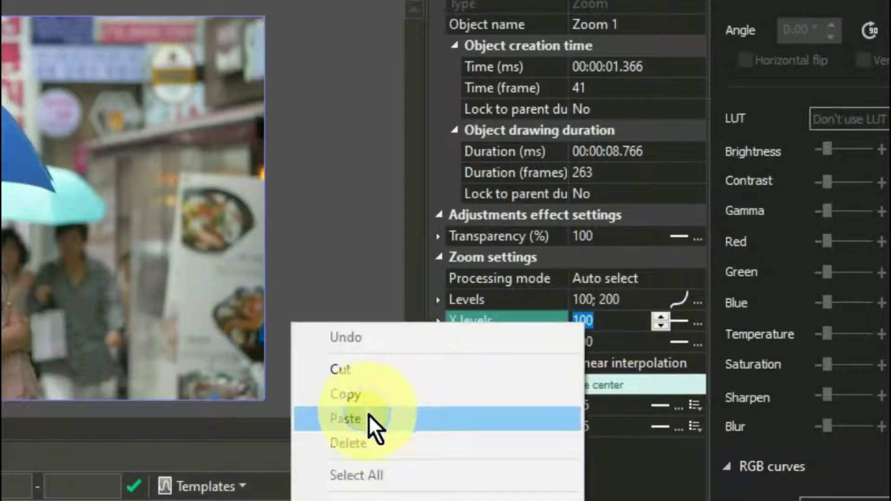
click(353, 419)
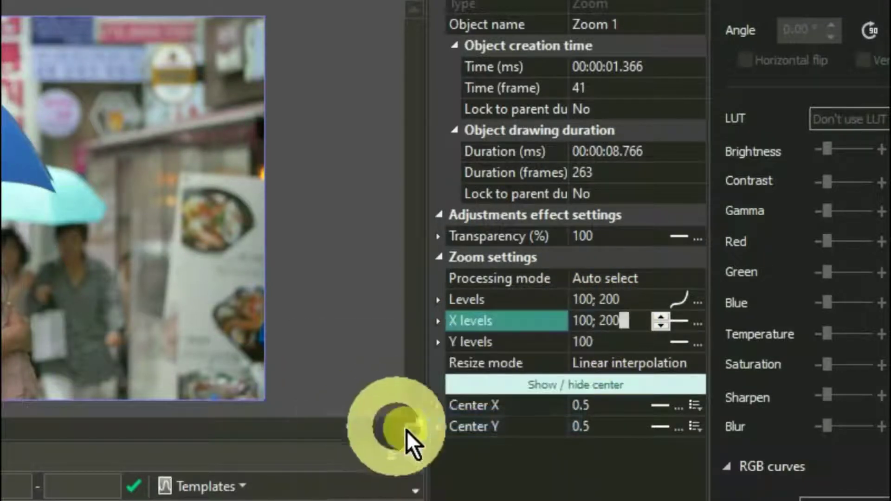
click(604, 342)
double_click(586, 342)
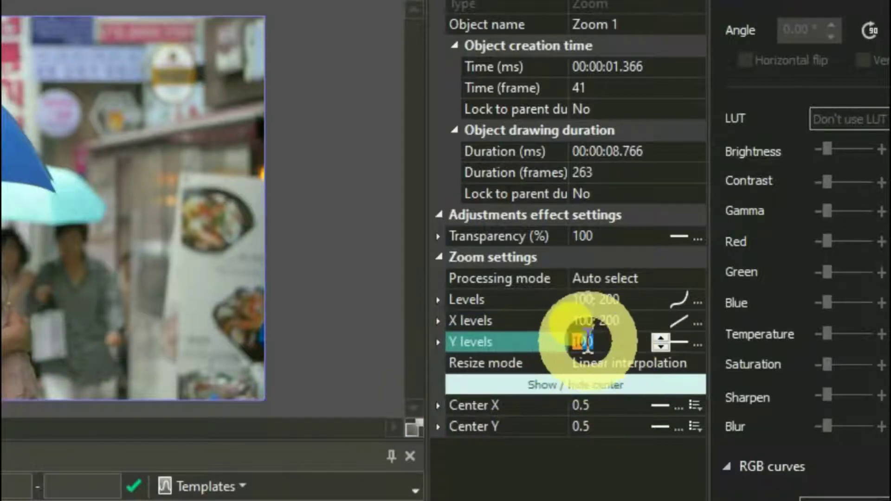
right_click(589, 343)
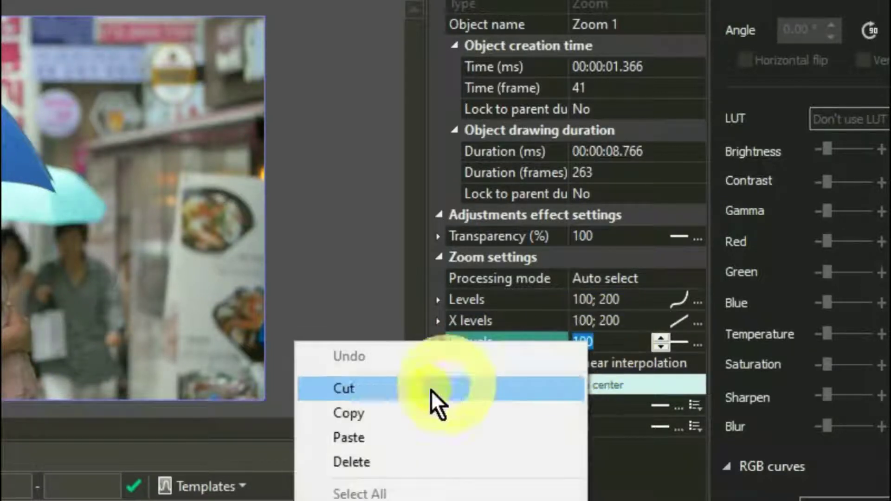
click(383, 436)
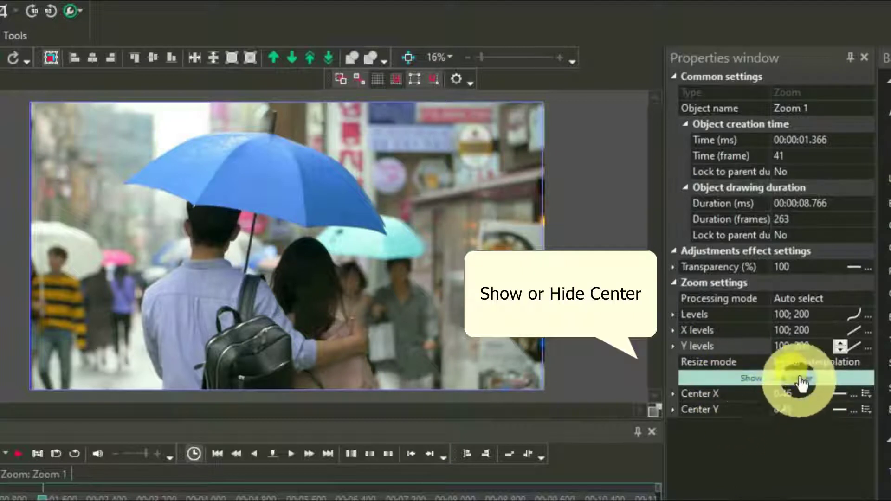
- Drag the zoom centre onto the blue umbrella (0.59, 0.29), then hide the centre marker
click(772, 379)
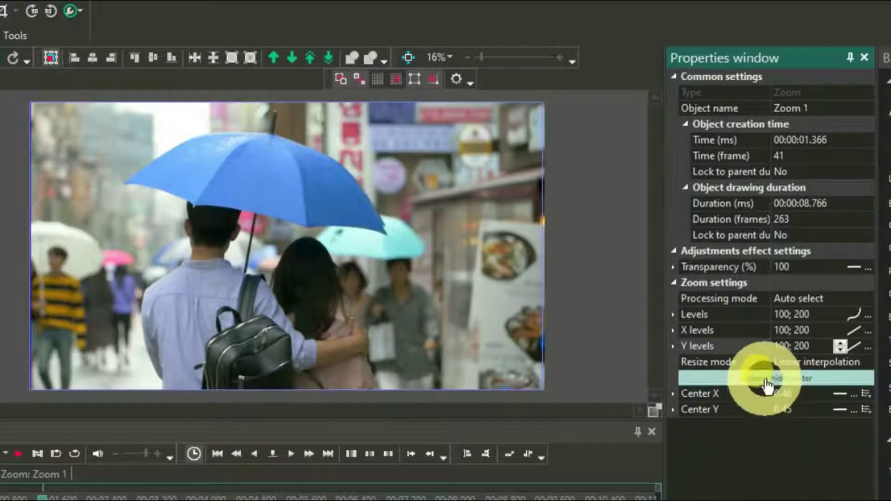
click(742, 378)
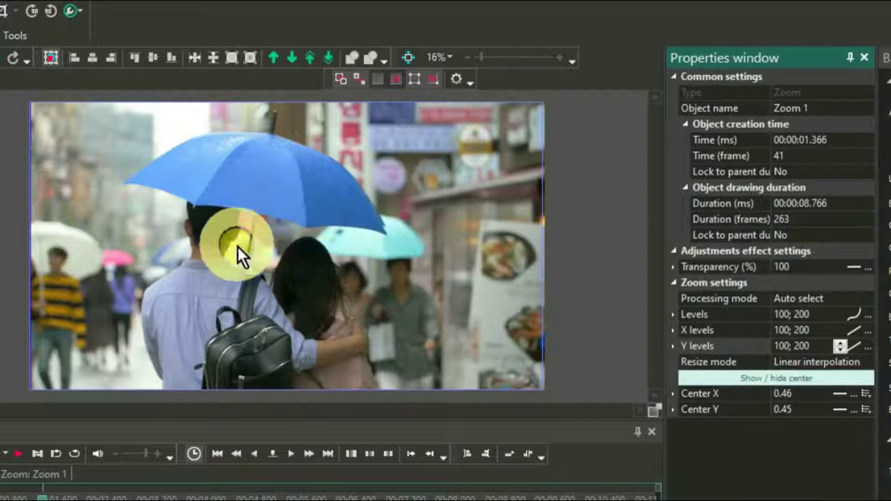
click(264, 235)
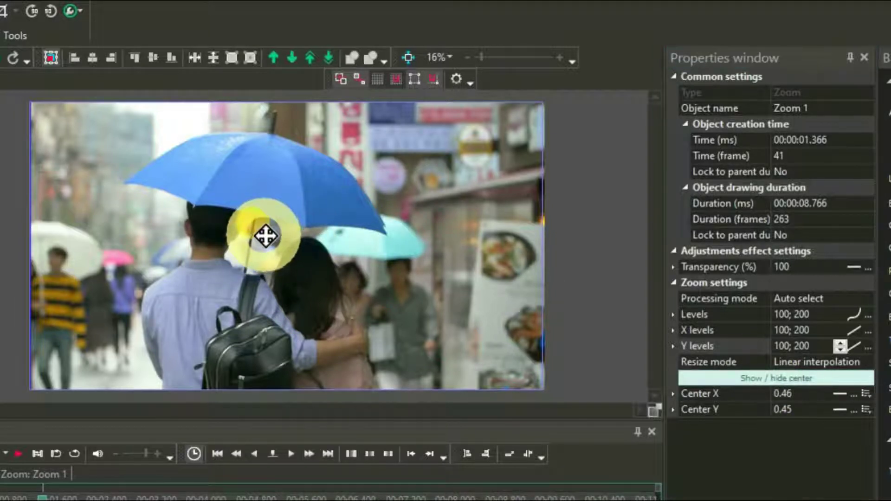
drag(265, 237, 331, 189)
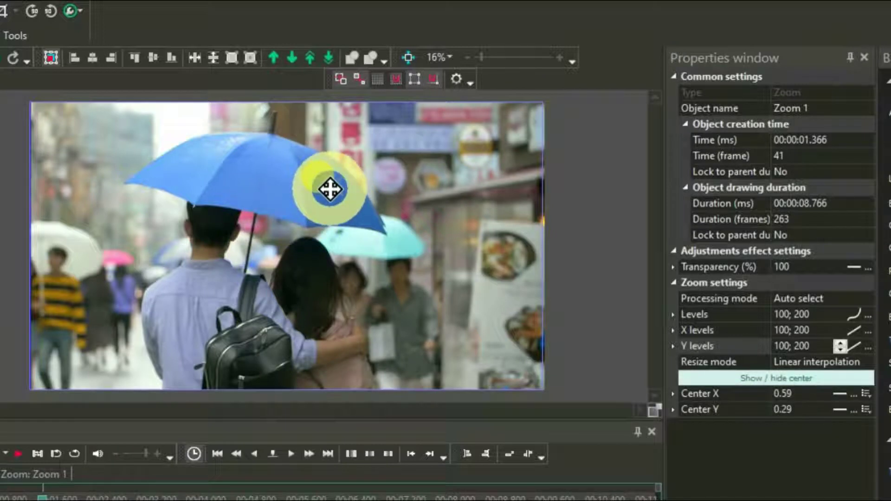
click(311, 453)
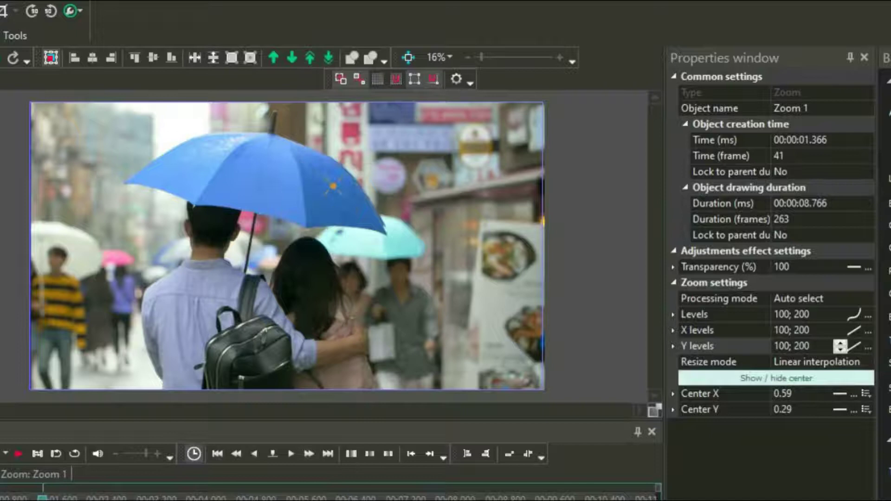
click(770, 385)
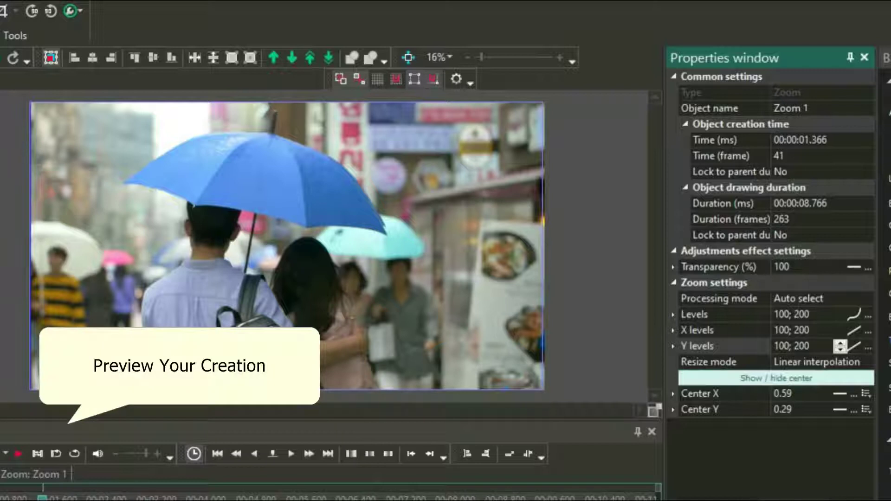
- Preview the street clip playing with its zoom
click(16, 452)
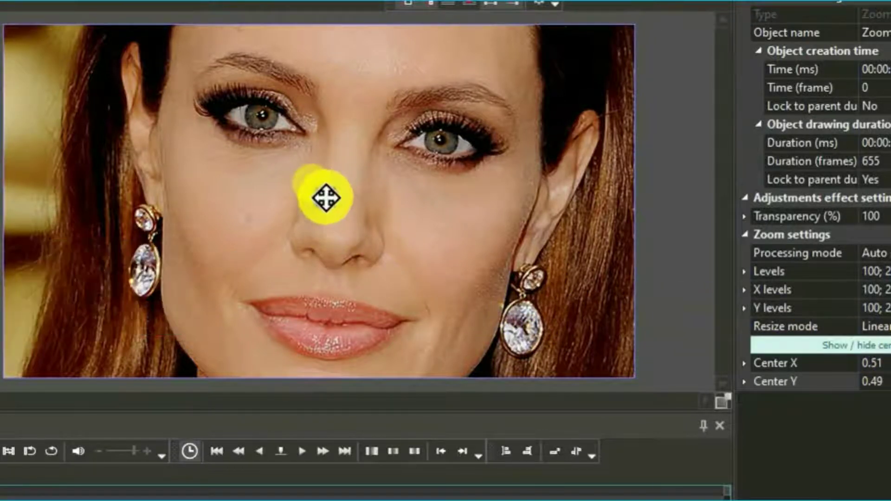
- Centre the portrait zoom on the eyes, set Levels to 200;100, and copy it toward X levels
mouse_move(326, 198)
mouse_down()
mouse_move(302, 143)
mouse_move(262, 120)
mouse_up()
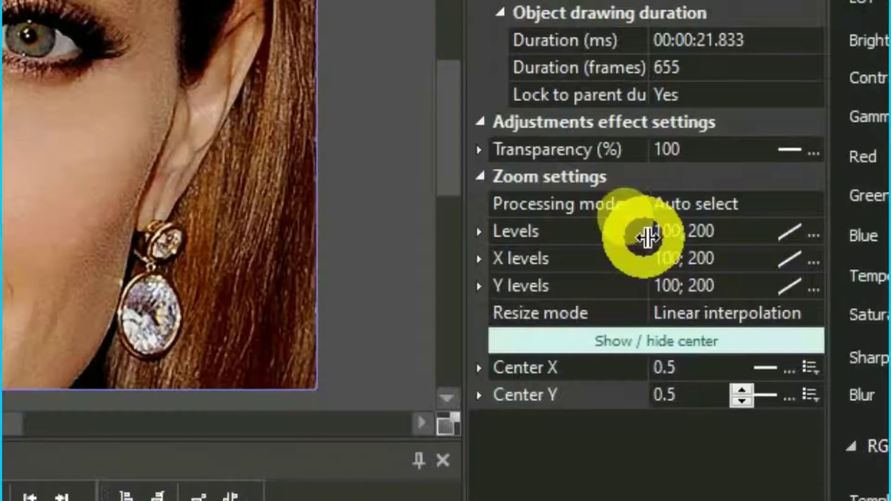
click(729, 232)
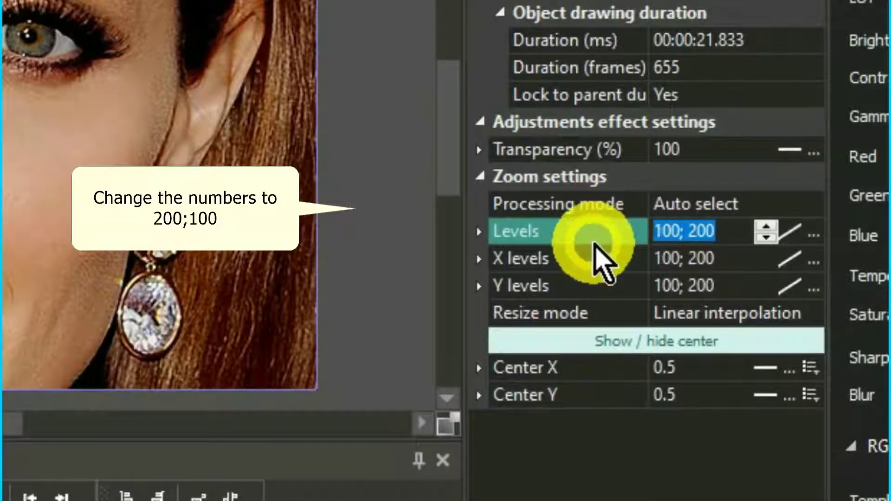
text(200)
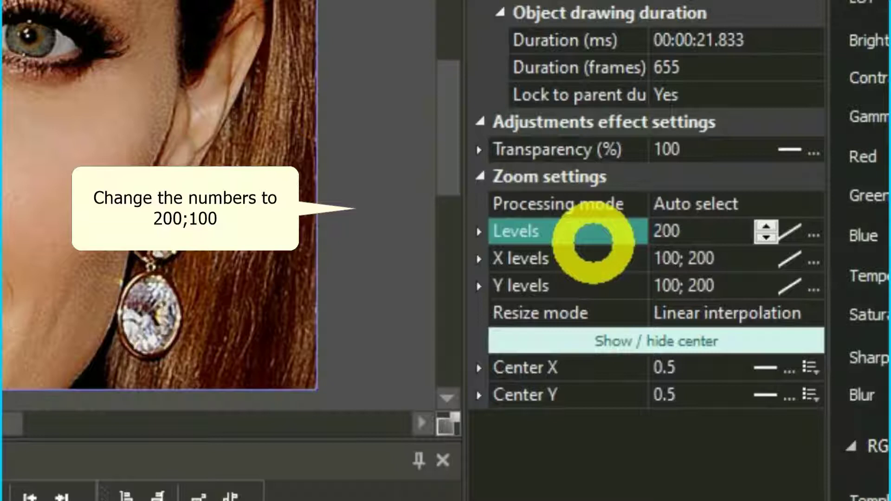
text(;)
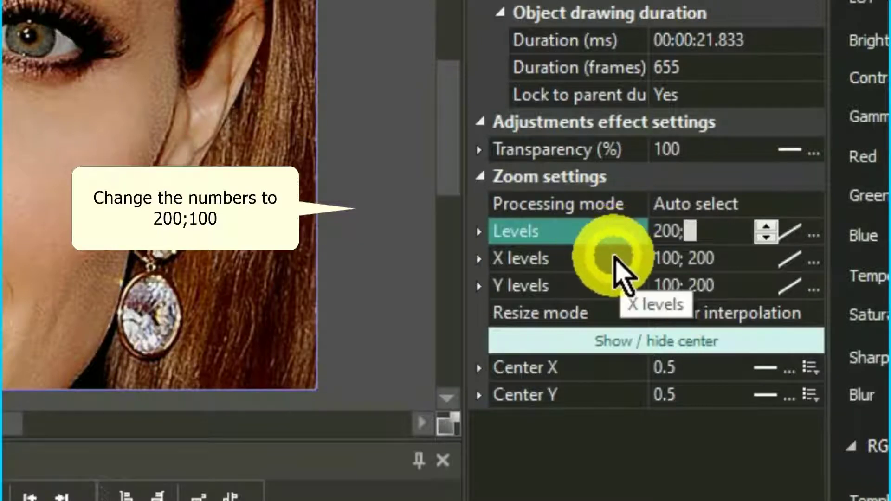
text(100)
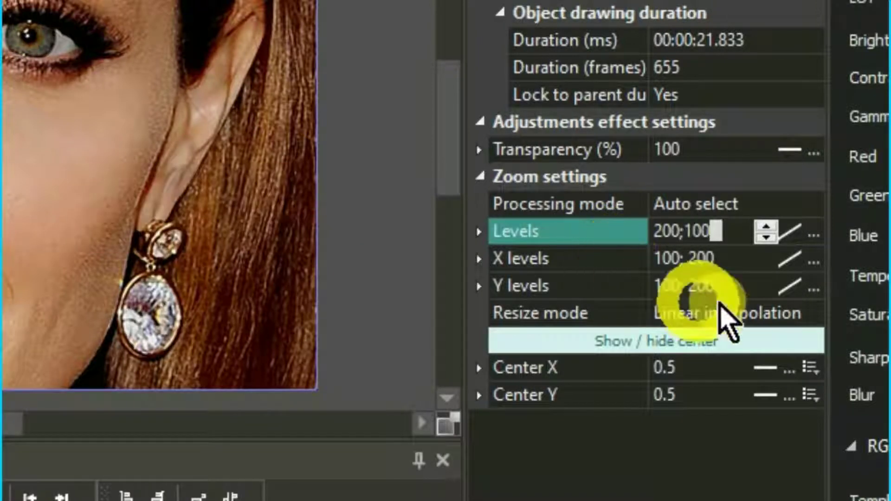
drag(727, 237, 616, 229)
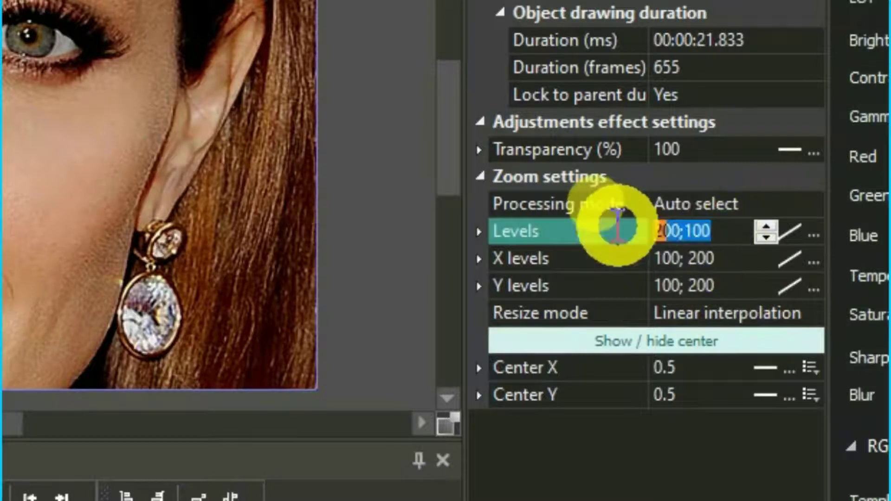
right_click(667, 228)
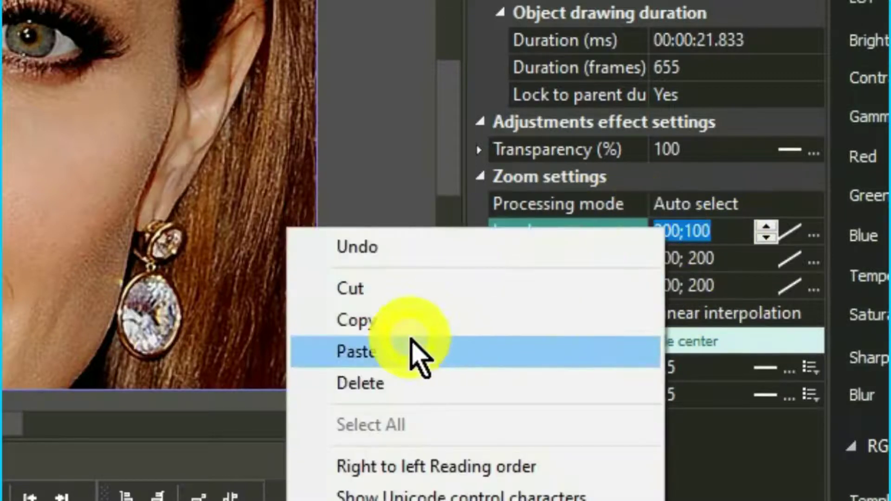
click(399, 320)
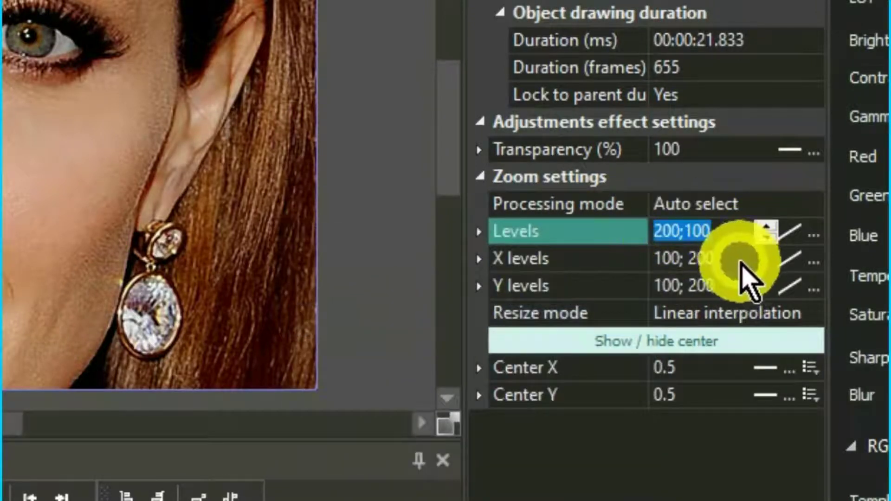
drag(740, 259, 650, 262)
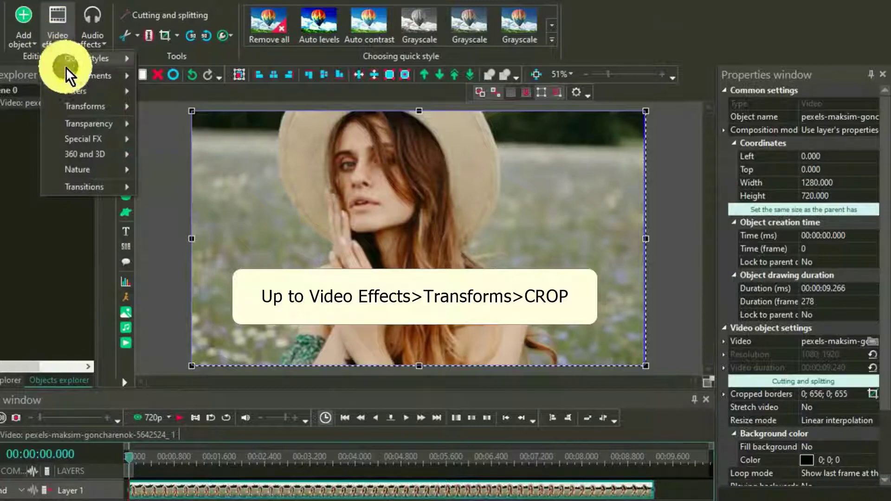
- Add a Crop effect spanning the whole hat portrait clip and open its cropped-borders editor
mouse_move(94, 110)
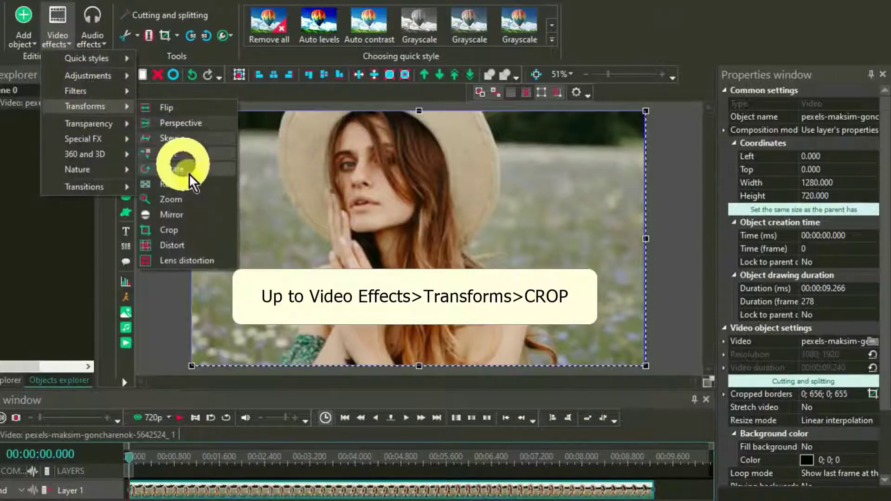
click(173, 231)
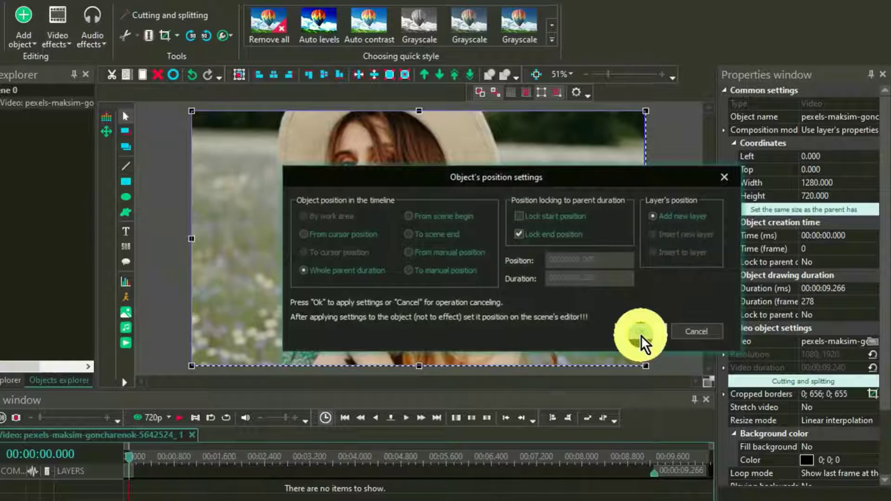
click(641, 331)
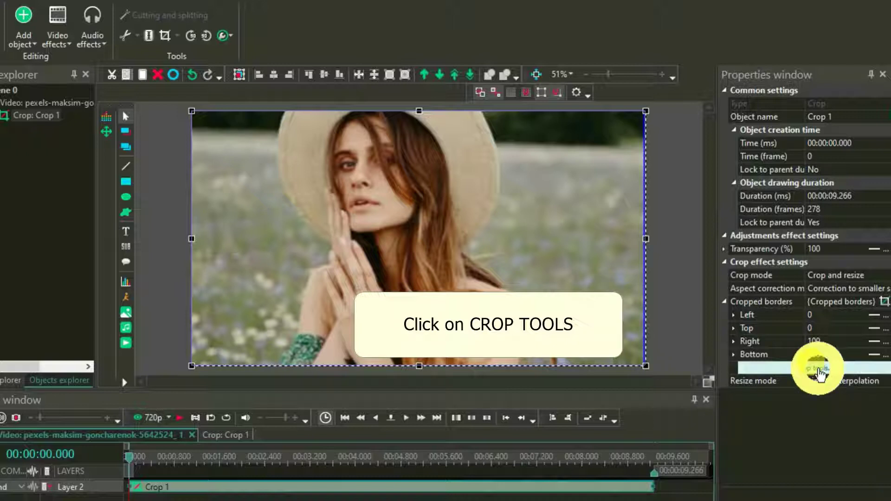
click(820, 369)
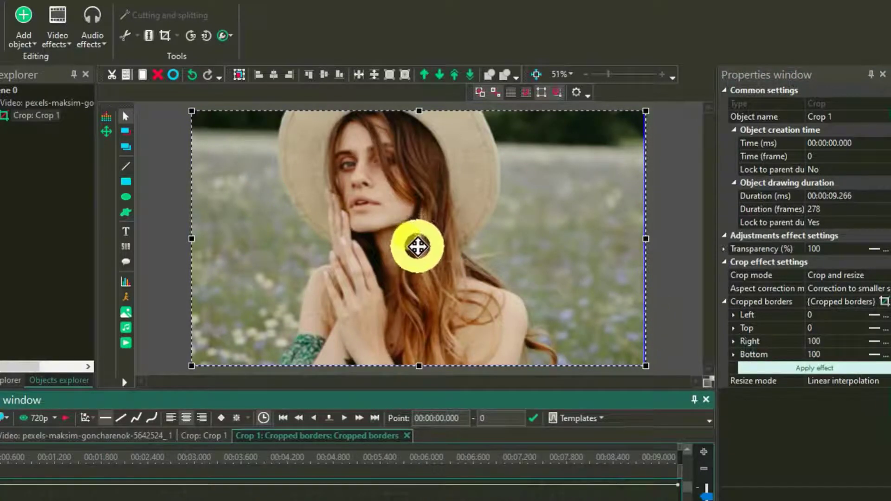
- Frame the face with the crop box: Left 25.664, Top 2.848, Right 55.43, Bottom 35.209
drag(418, 247, 393, 176)
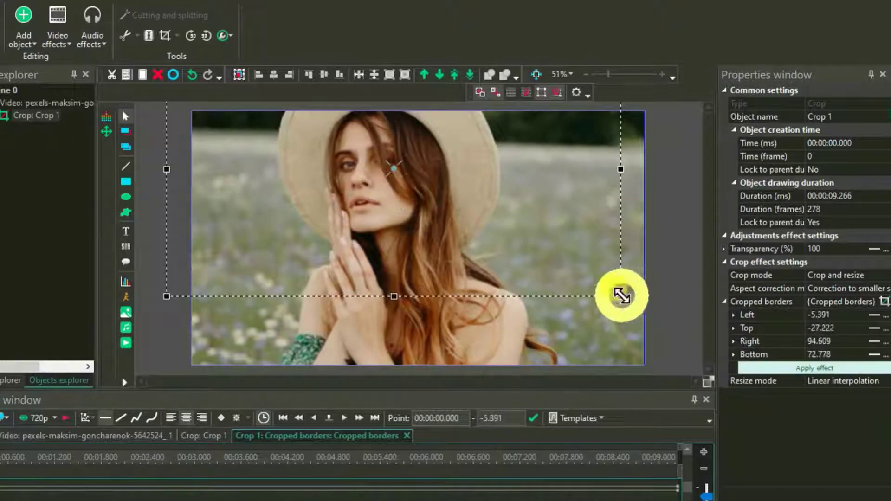
drag(620, 294, 326, 142)
drag(270, 128, 419, 204)
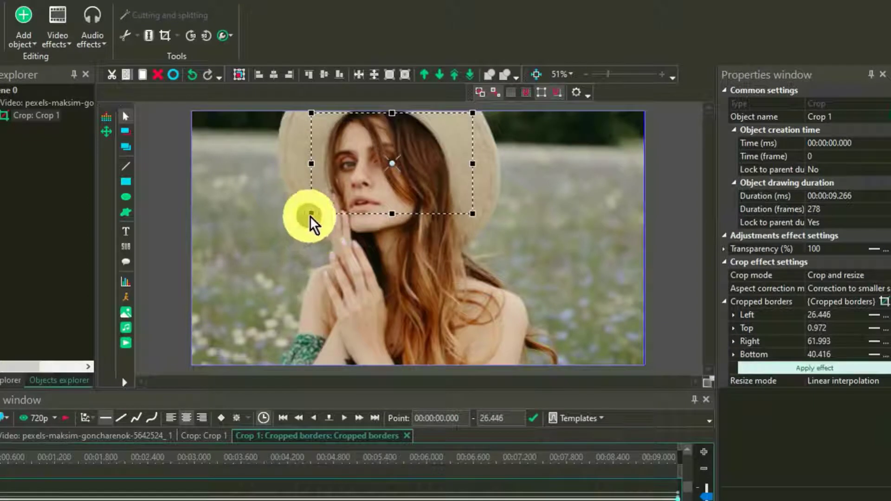
drag(310, 214, 295, 213)
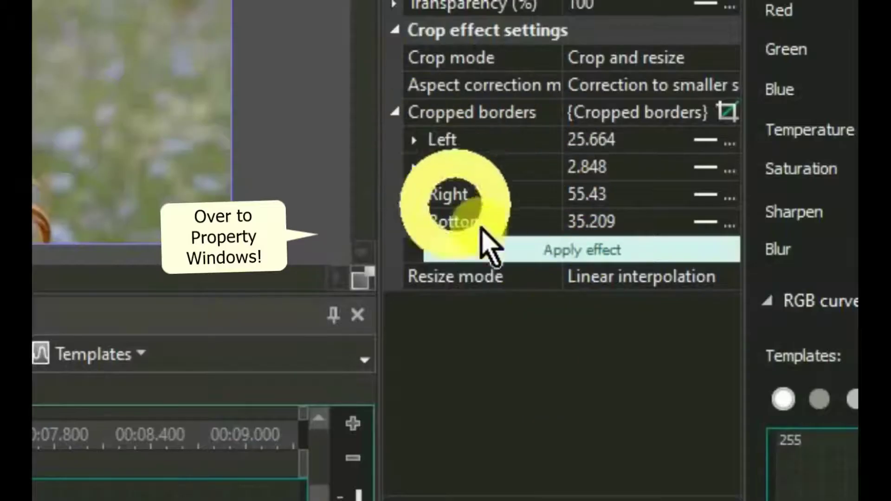
- Set the Left and Top cropped borders' initial values to 0
click(416, 140)
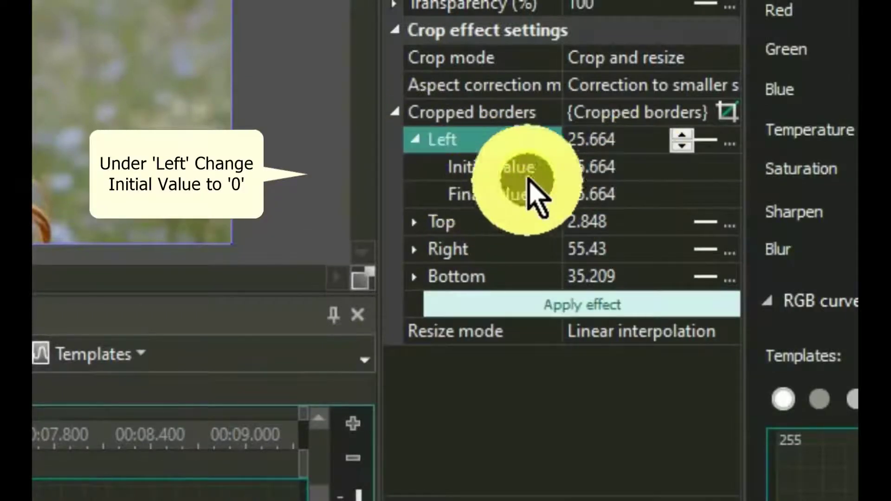
click(589, 168)
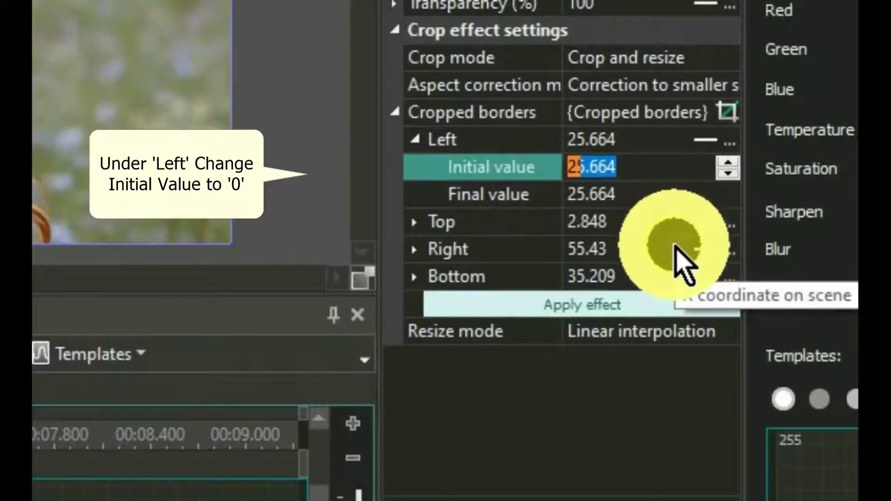
text(0)
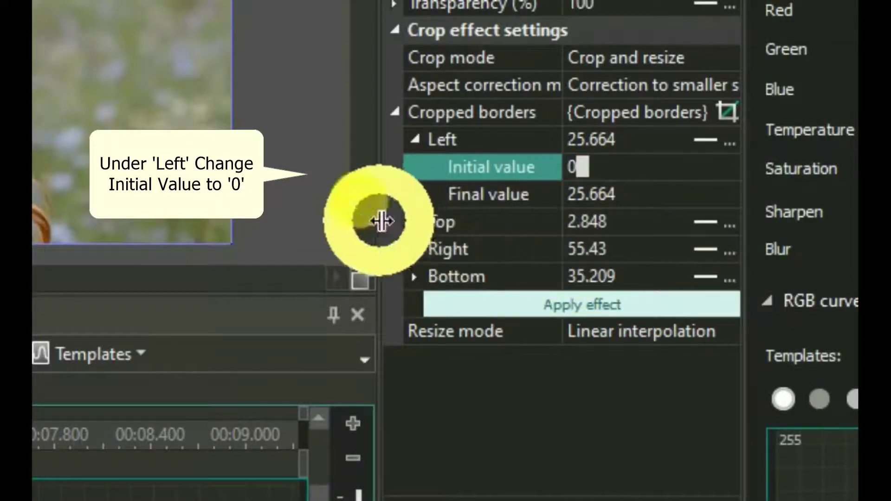
click(414, 222)
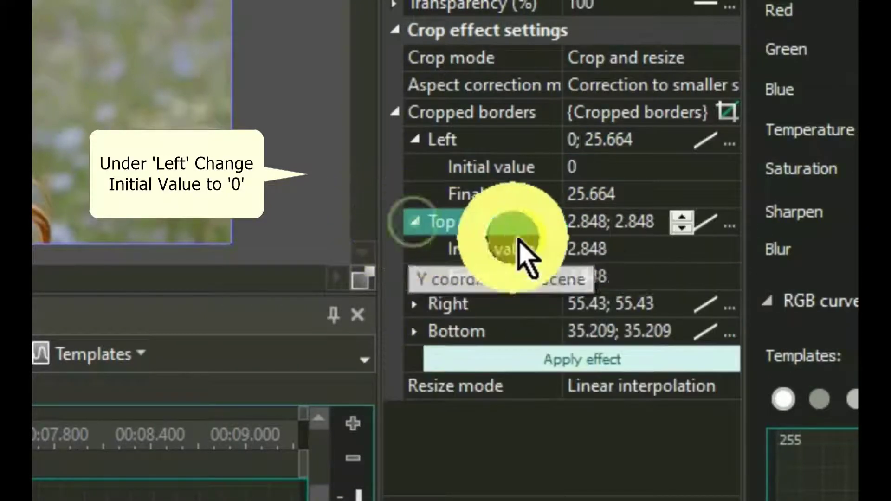
click(610, 251)
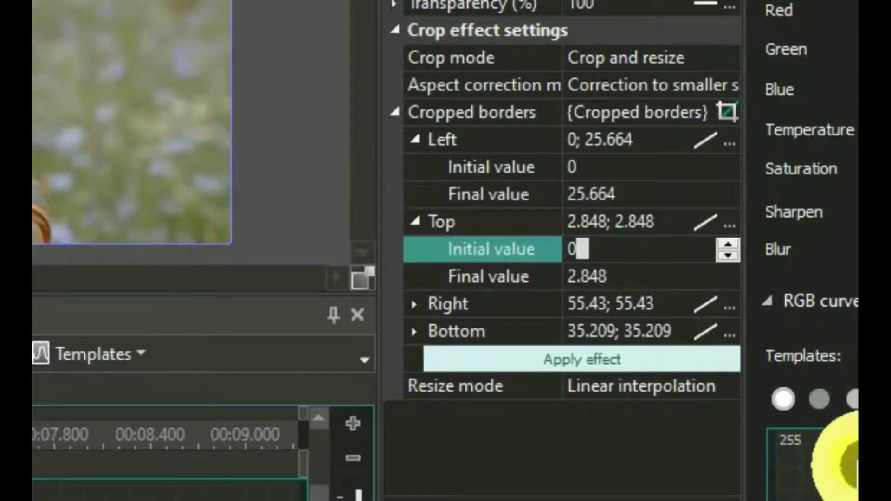
text(0)
- Set the Right and Bottom cropped borders' initial values to 100
click(416, 309)
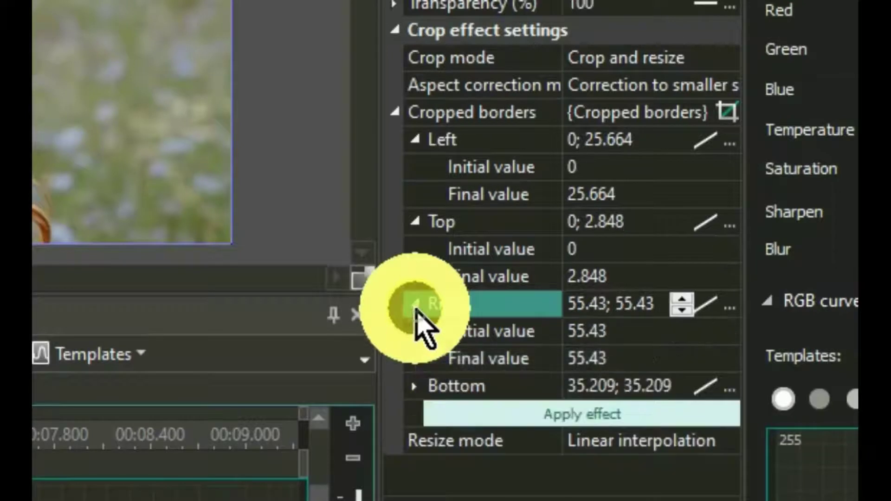
click(615, 332)
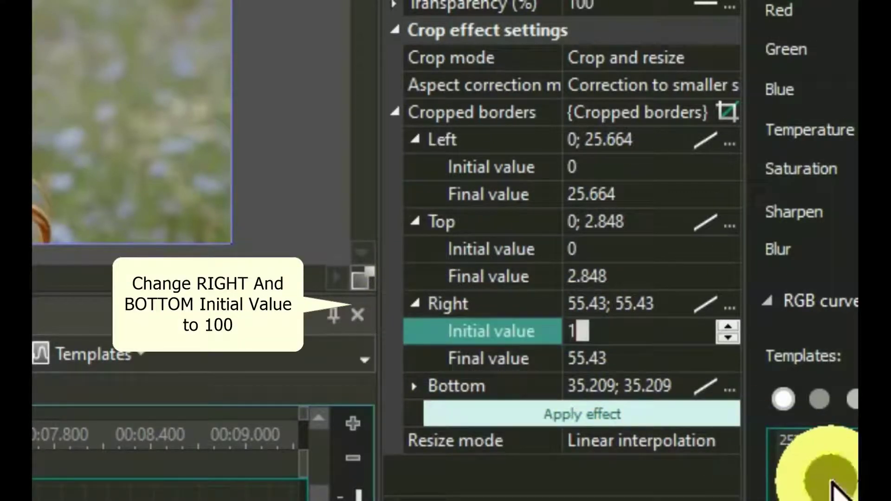
text(100)
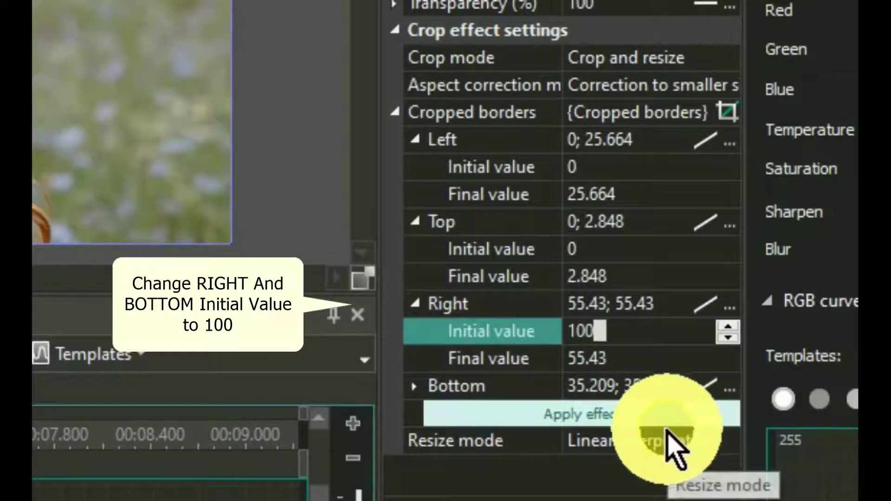
click(414, 393)
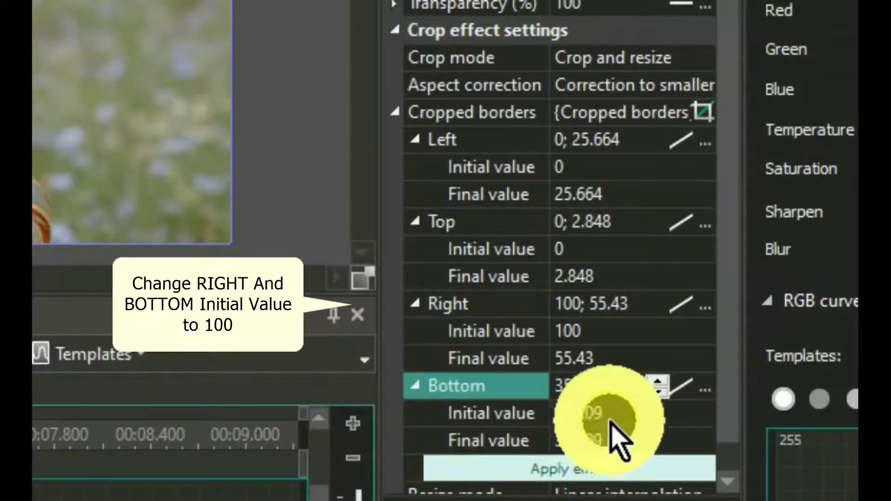
click(604, 415)
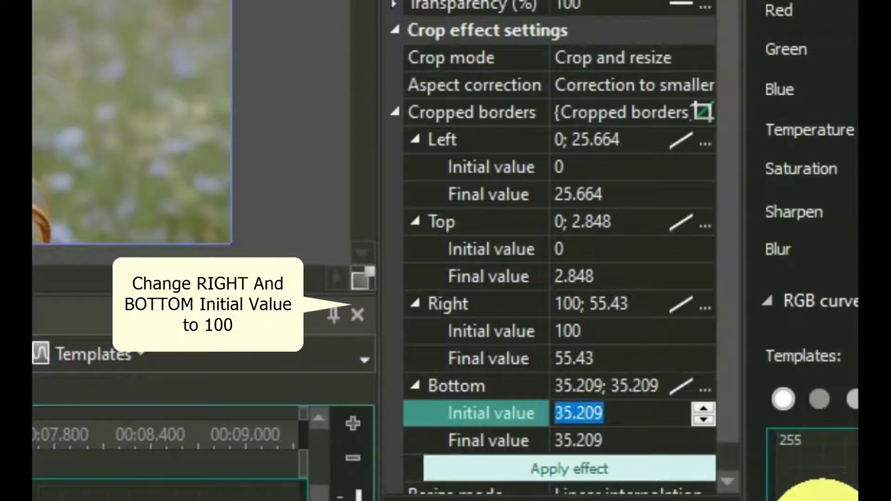
text(100)
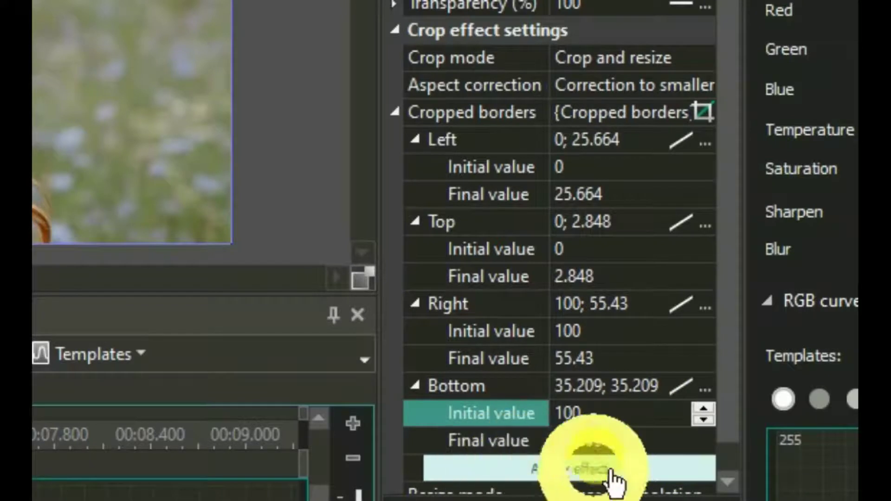
- Apply the new crop starting values and preview the portrait's zoom animation
click(571, 469)
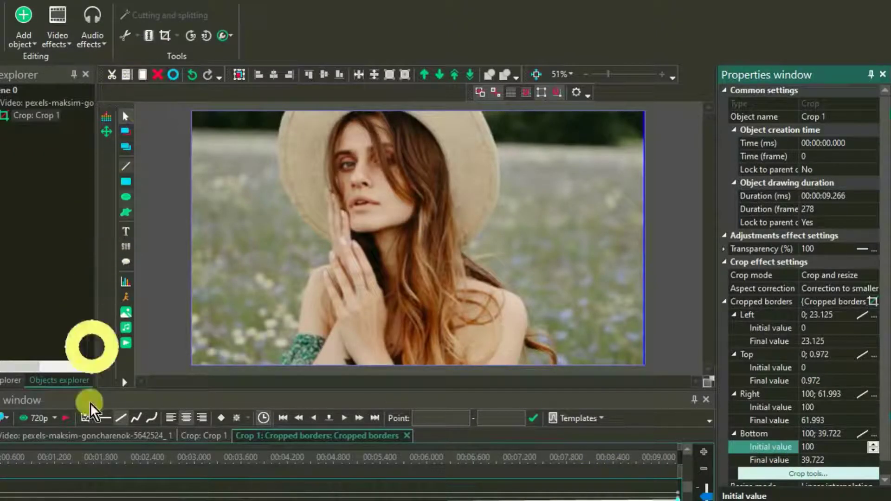
click(63, 419)
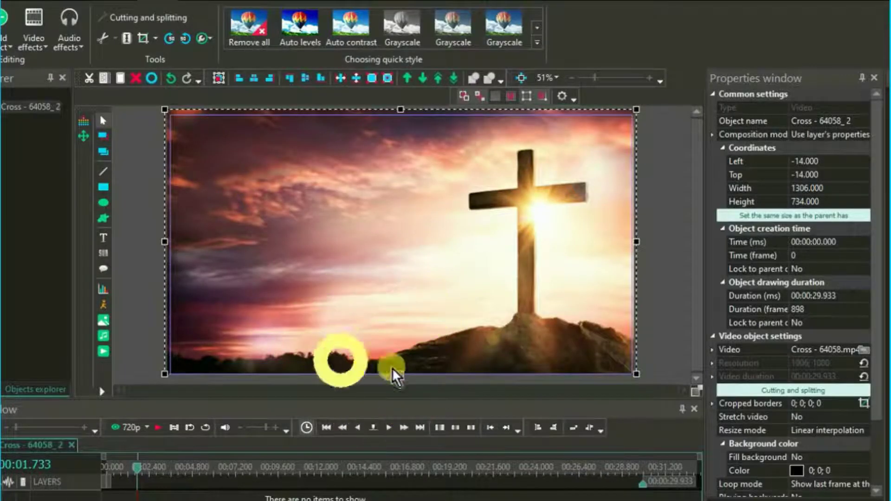
- Add a Crop effect to the cross-at-sunset clip, keeping its default position settings
click(357, 348)
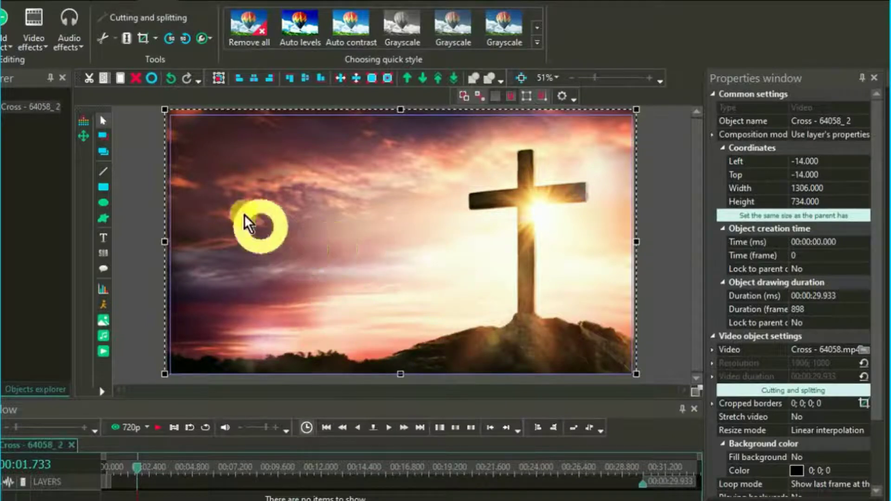
click(31, 39)
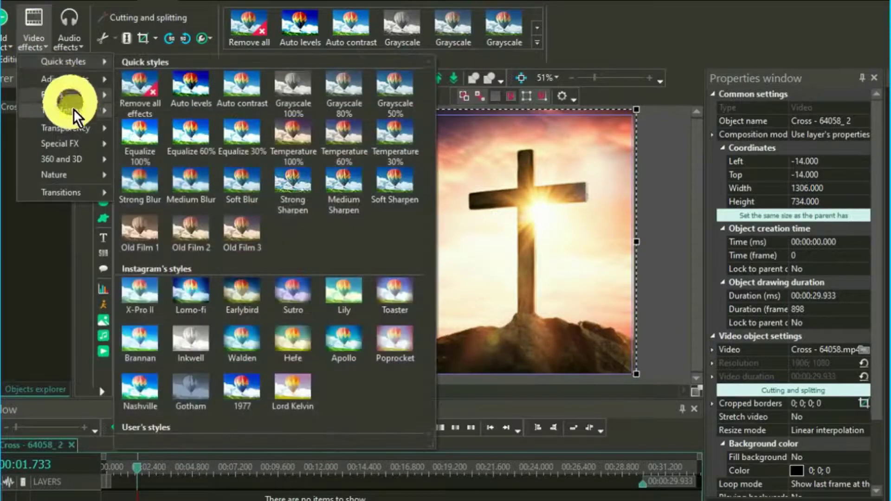
mouse_move(75, 112)
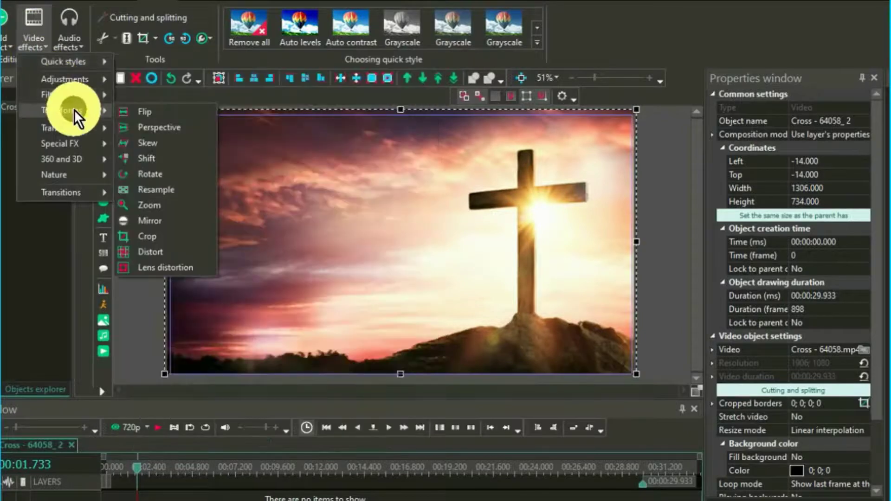
click(149, 236)
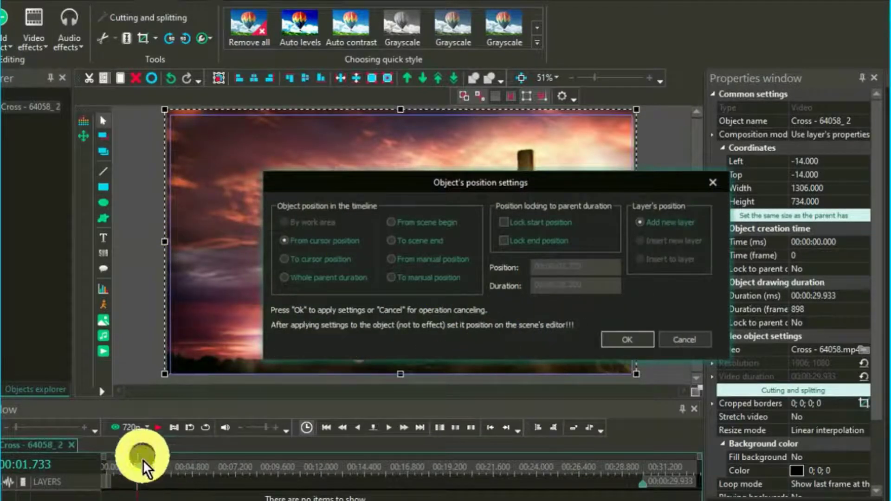
click(624, 338)
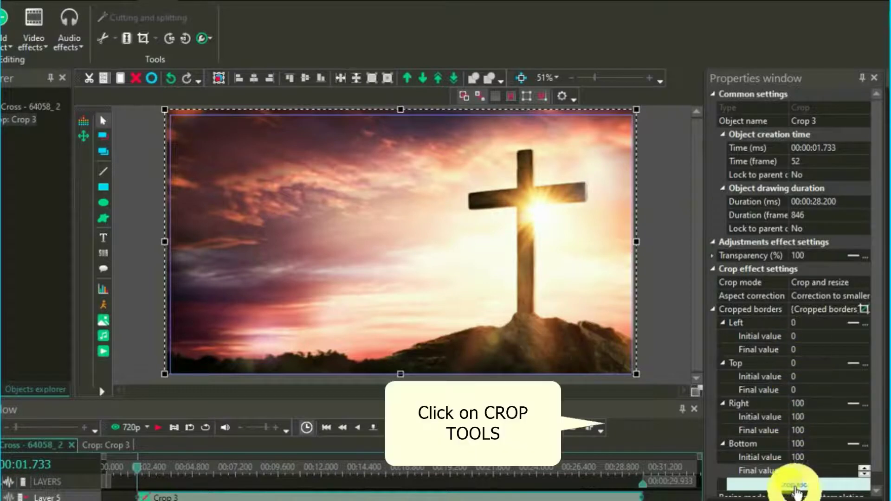
- Drag the crop box down to frame the sun behind the cross (Left 68.338, Top 25.137, Right 87.404, Bottom 45.982)
click(795, 489)
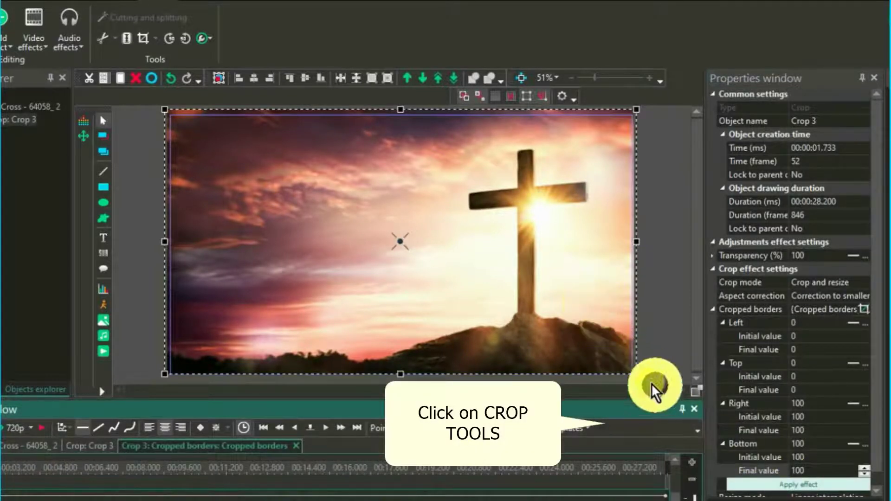
drag(637, 373, 339, 179)
drag(297, 147, 560, 216)
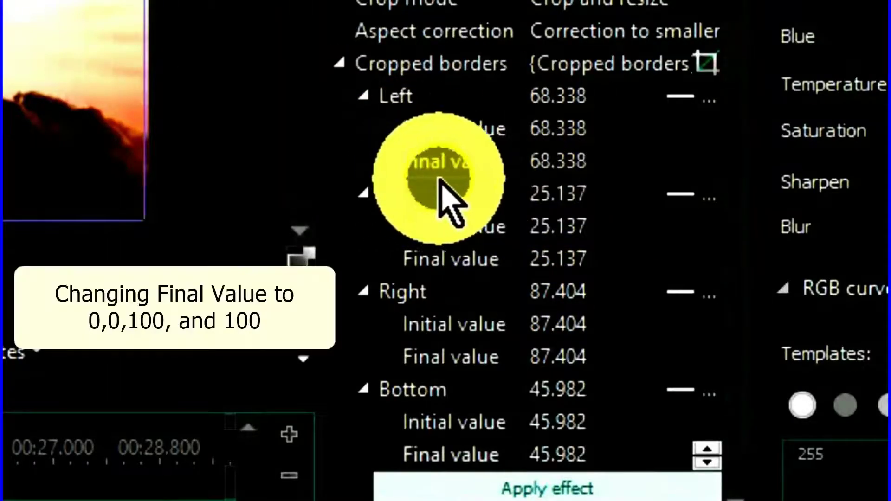
- Set the crop's final Left and Top border values to 0
click(601, 163)
drag(601, 163, 483, 160)
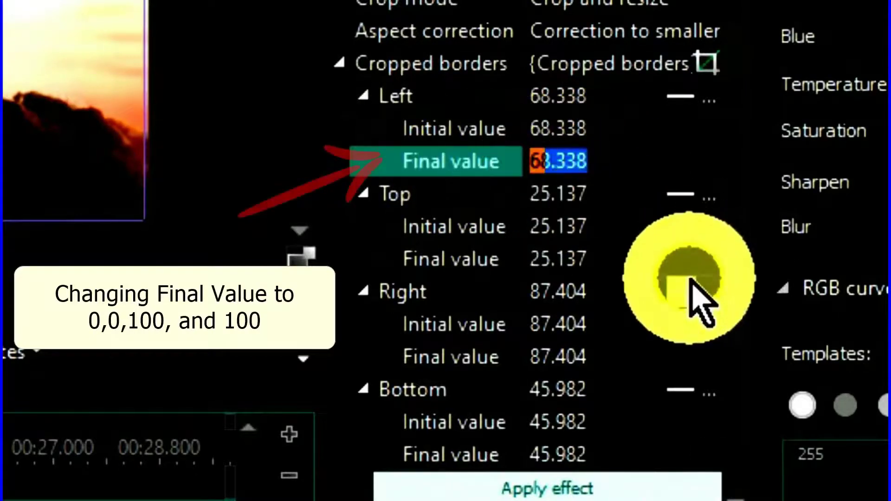
text(0)
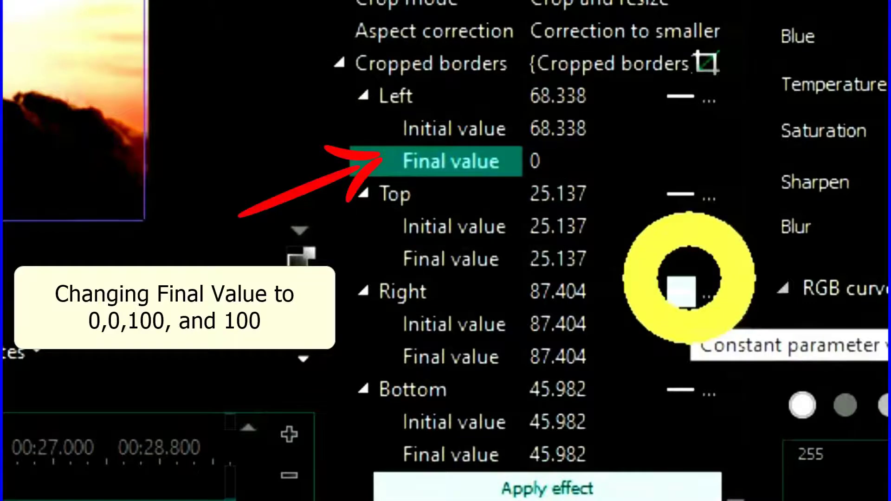
click(567, 267)
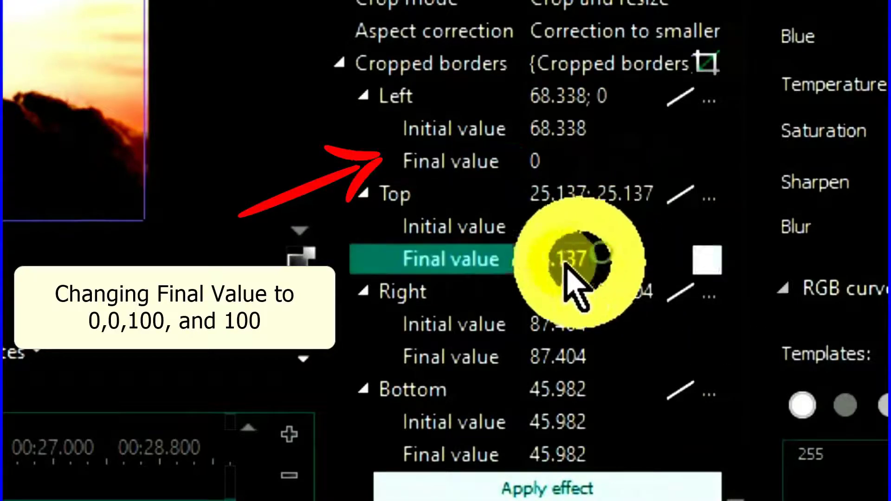
drag(492, 256, 513, 259)
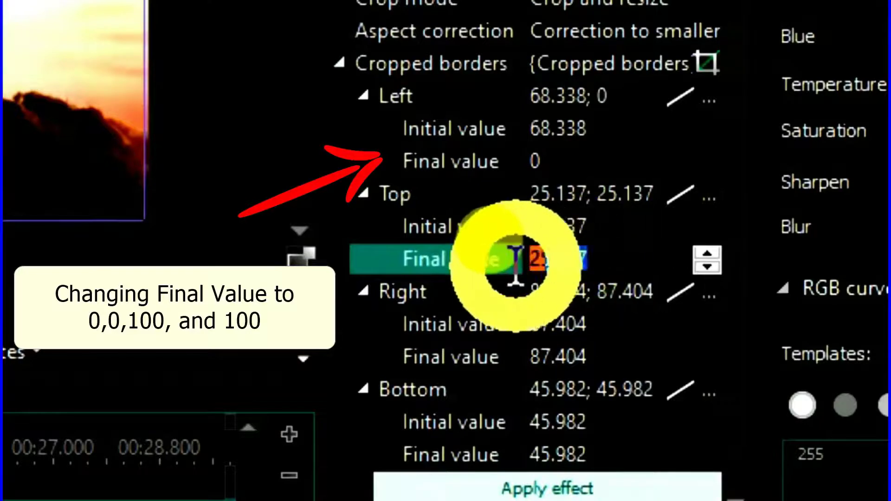
text(0)
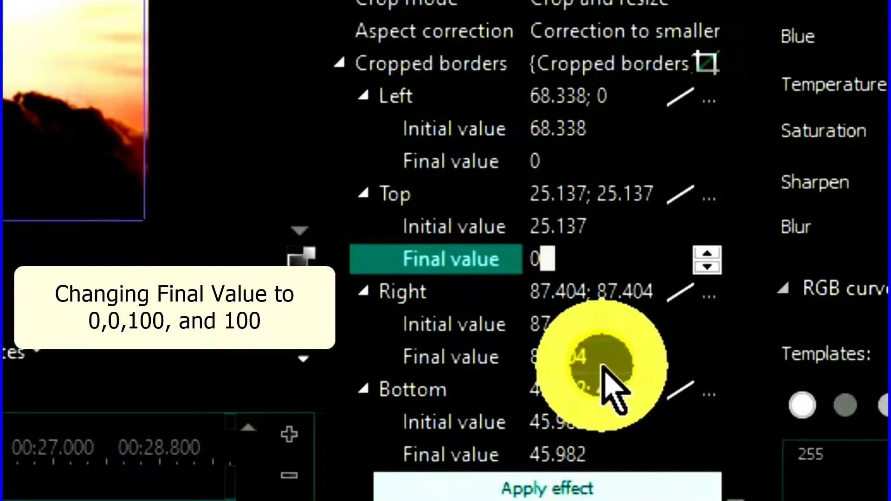
- Set the crop's final Right and Bottom border values to 100
click(601, 357)
drag(601, 360, 498, 389)
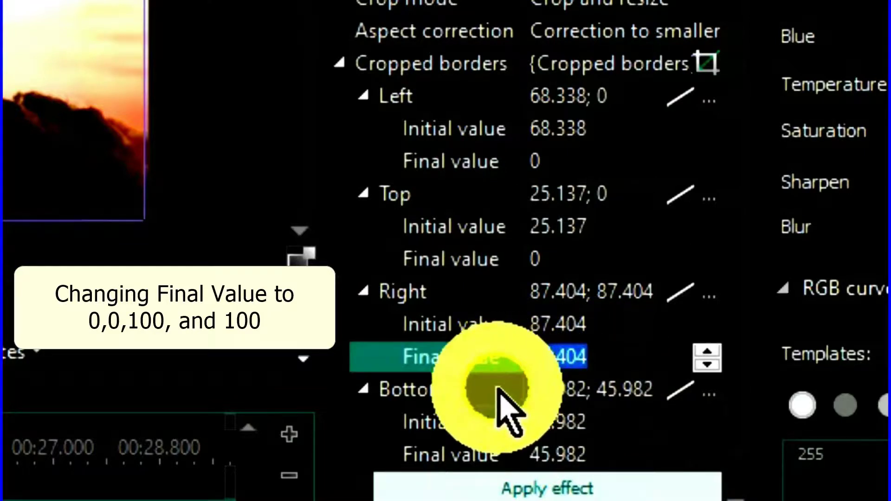
text(100)
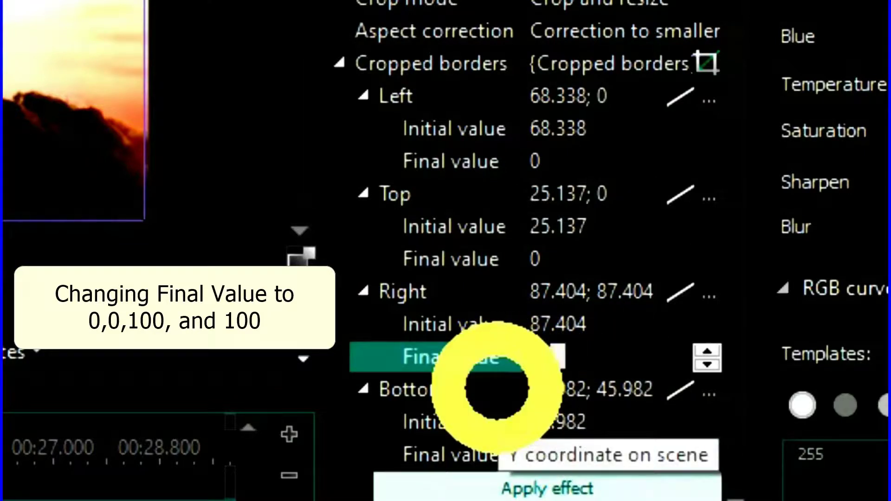
click(603, 464)
click(578, 459)
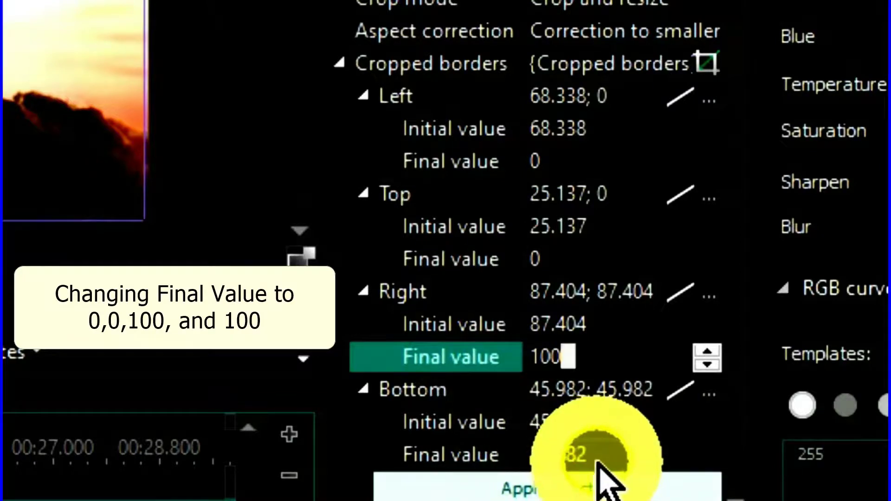
click(592, 455)
drag(593, 454, 504, 453)
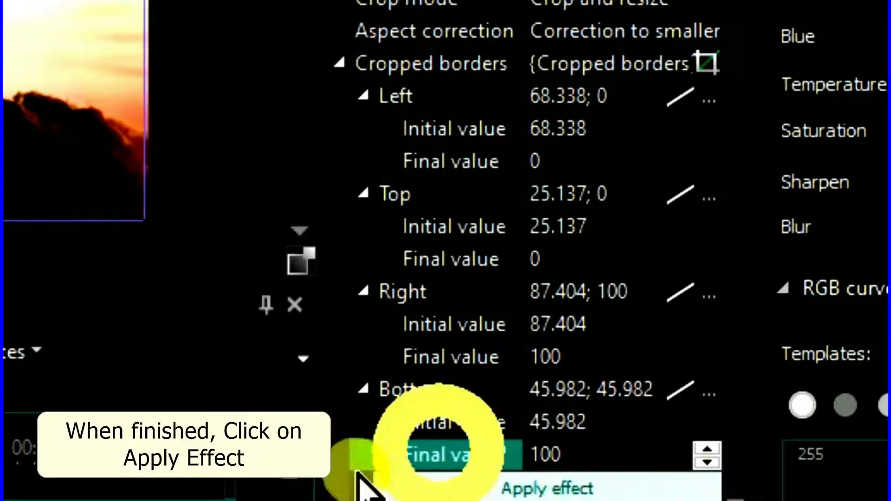
- Apply the Crop 3 final values and preview the zoom out from the cross's centre
click(556, 491)
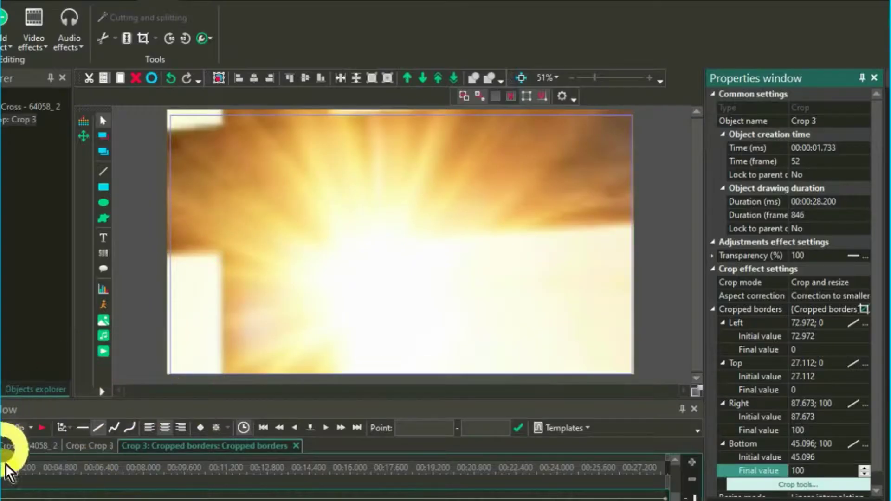
click(41, 428)
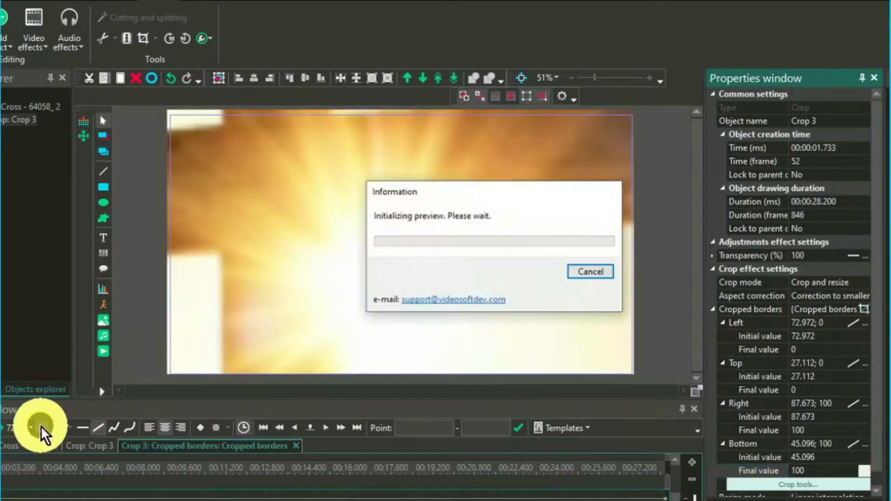